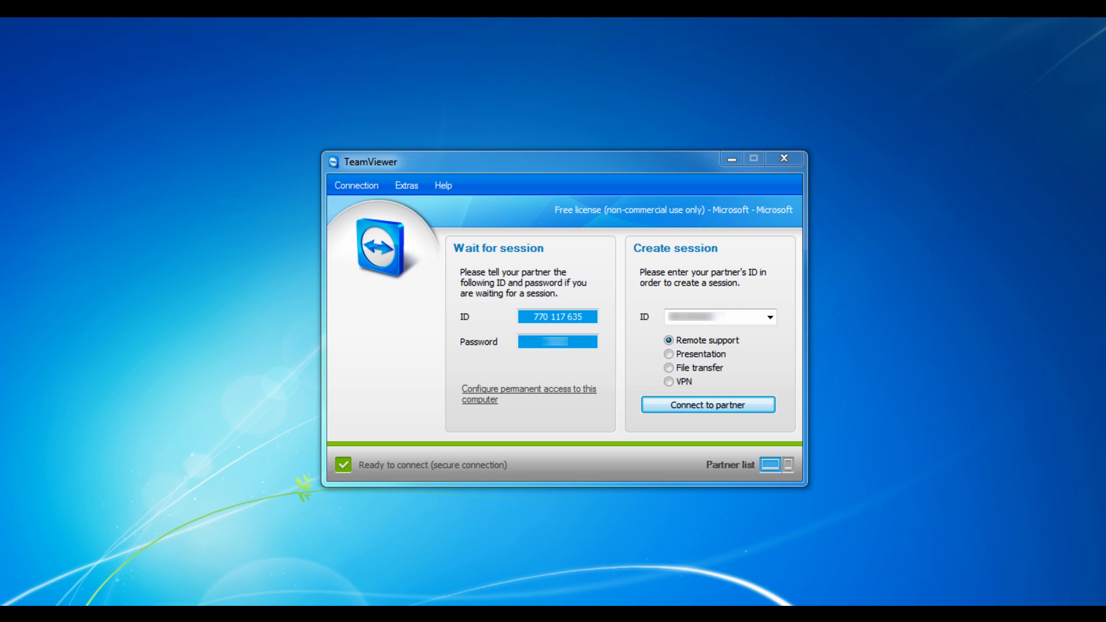
Review the TeamViewer option pages from General and Security through Custom invitation and Advanced
click(406, 185)
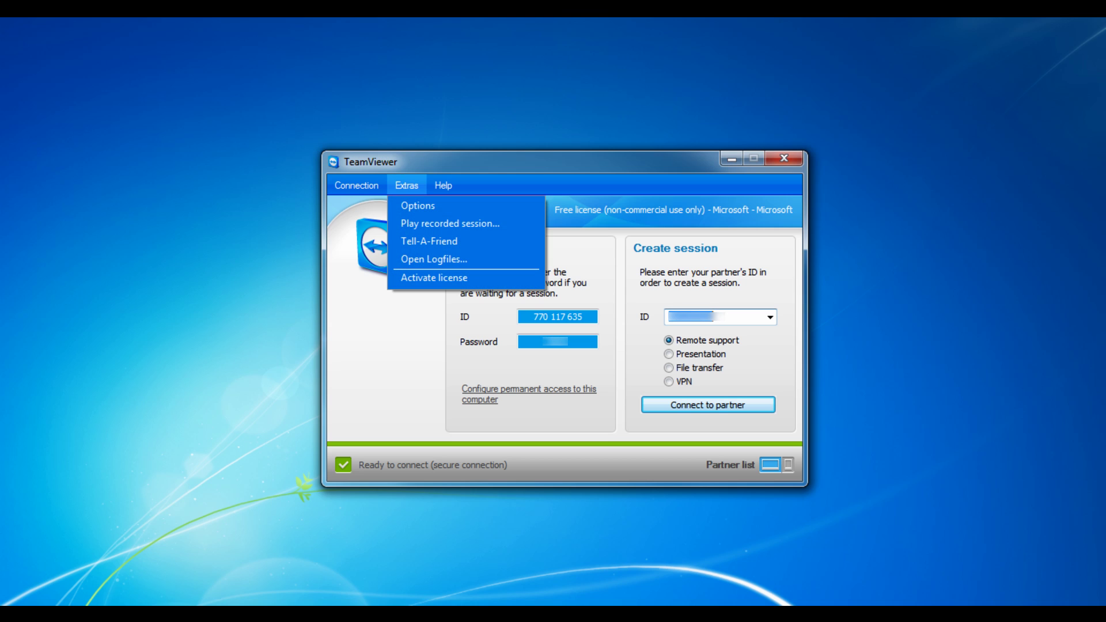
key(Return)
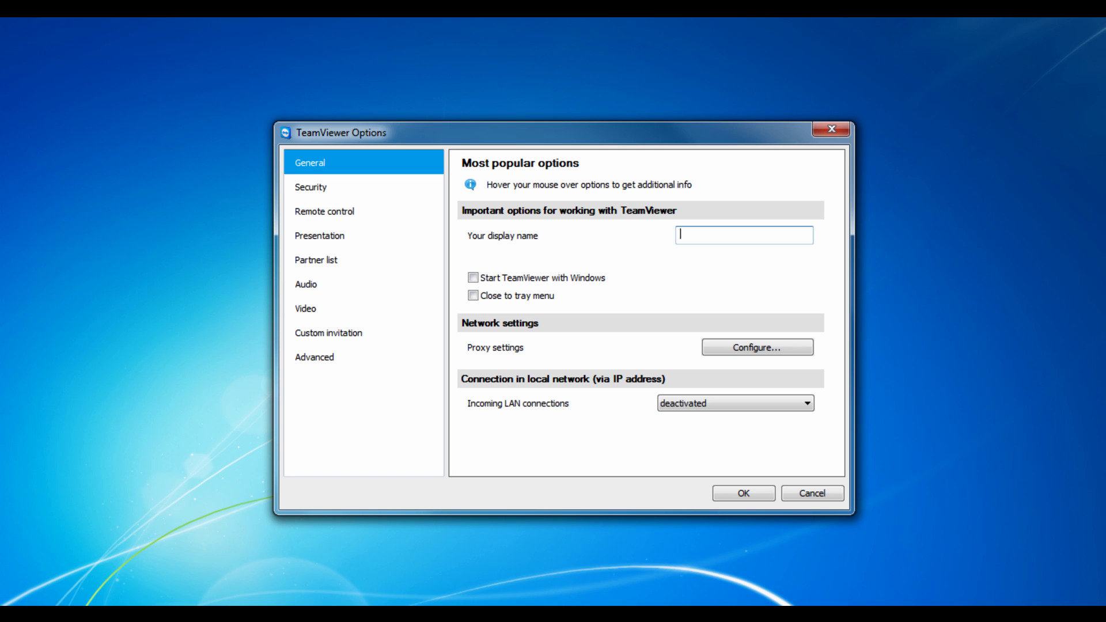
click(311, 187)
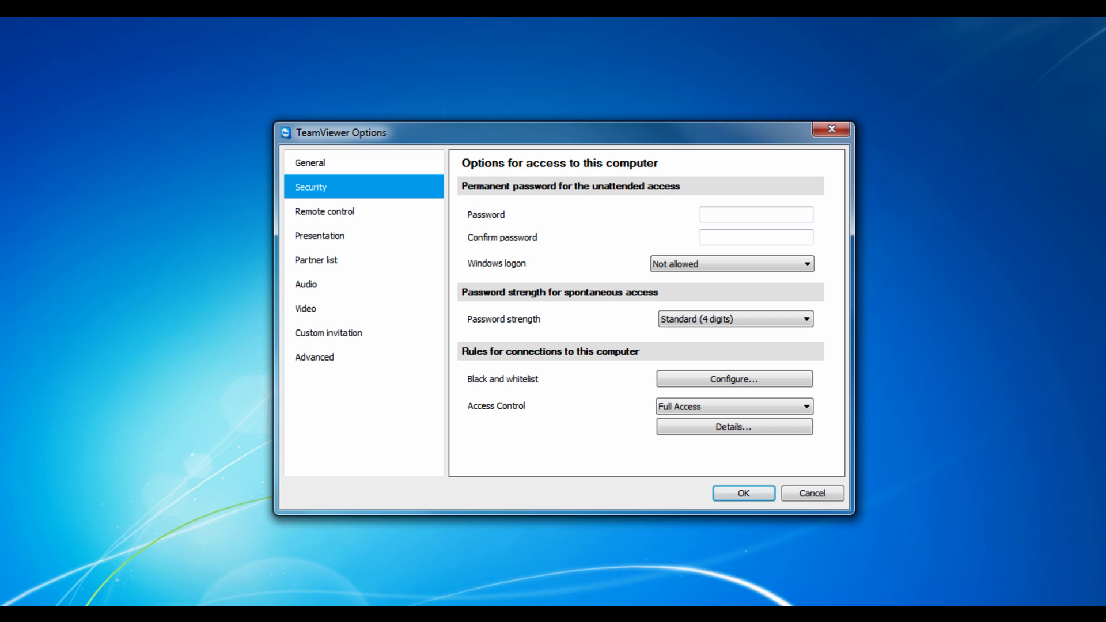
click(325, 211)
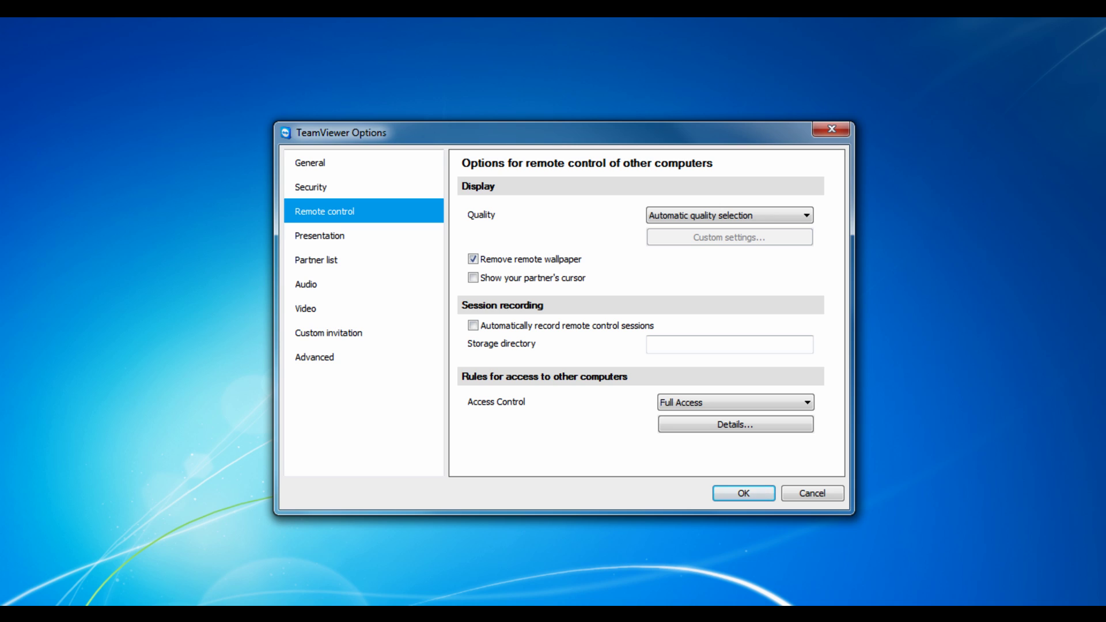
click(320, 235)
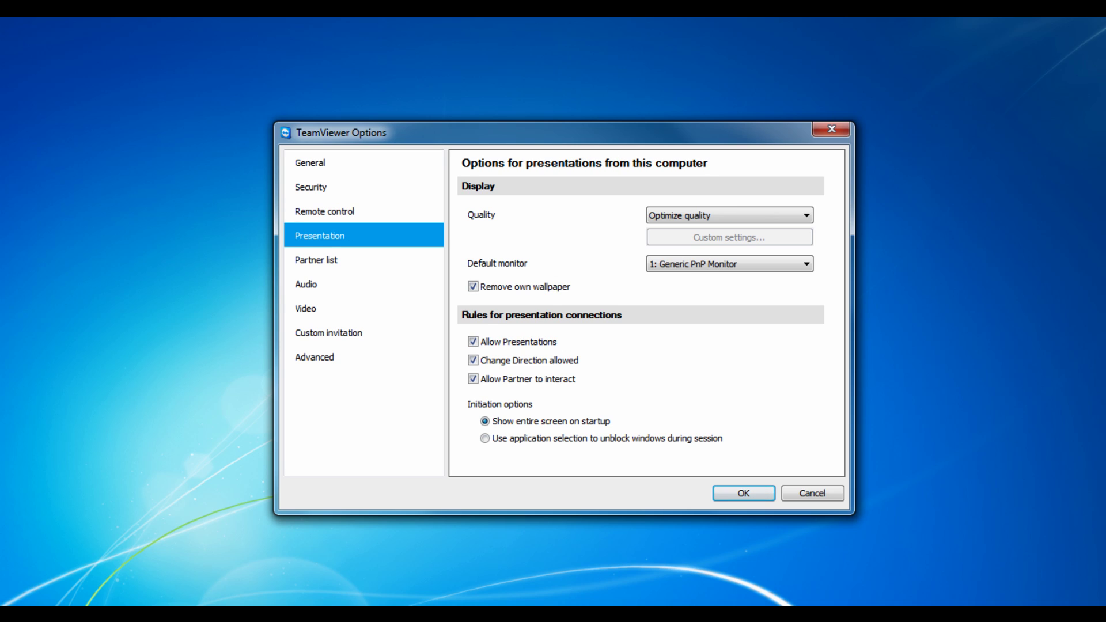
click(316, 260)
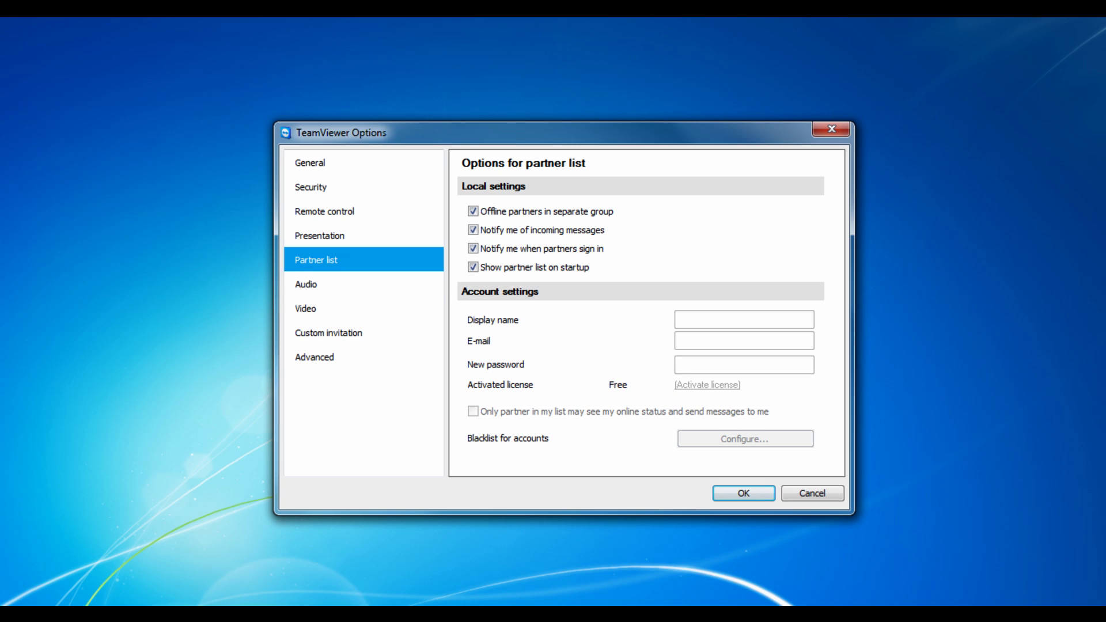
click(306, 284)
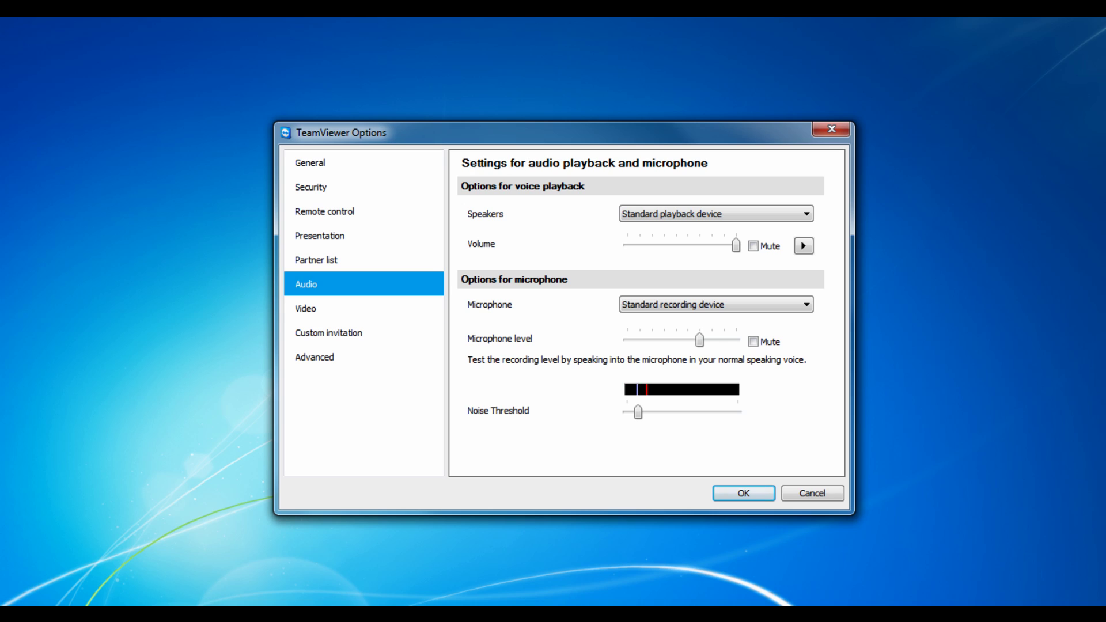
click(305, 308)
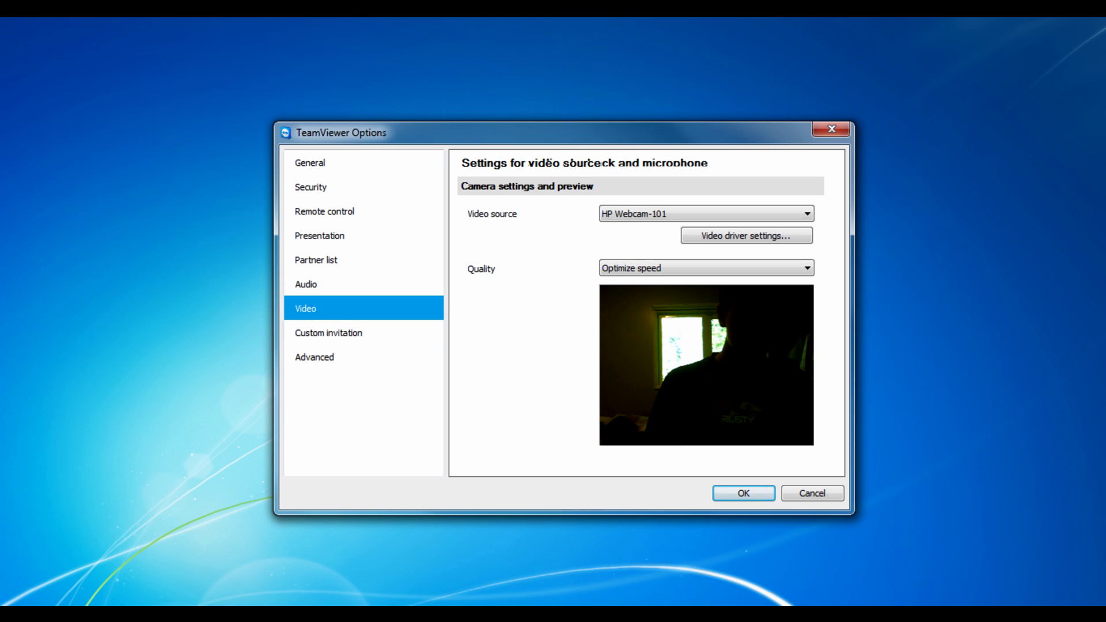
click(329, 332)
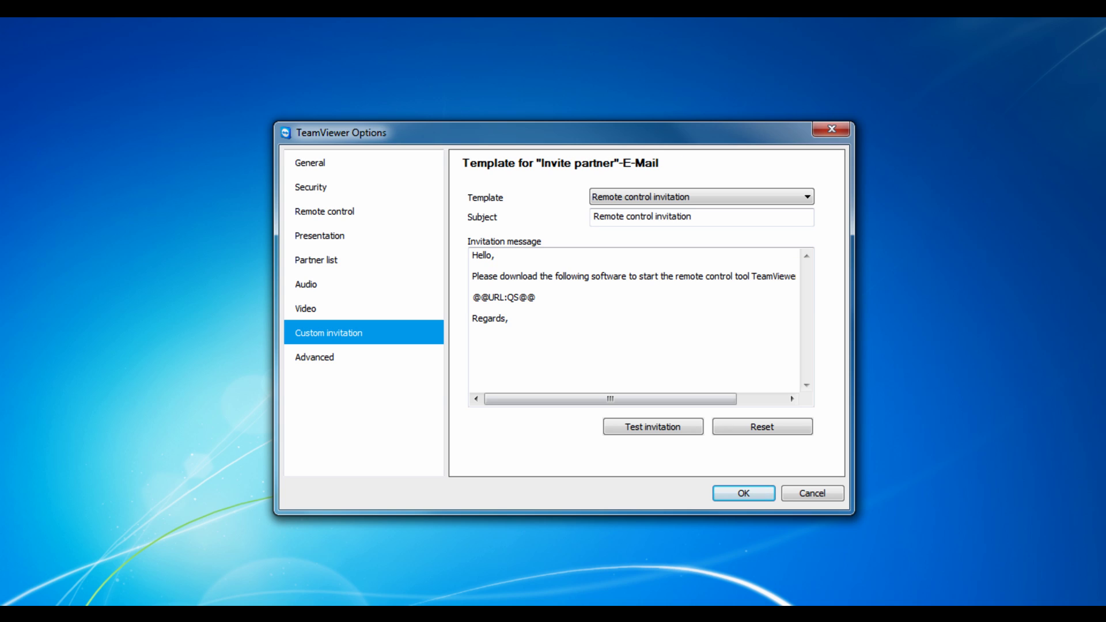
click(314, 357)
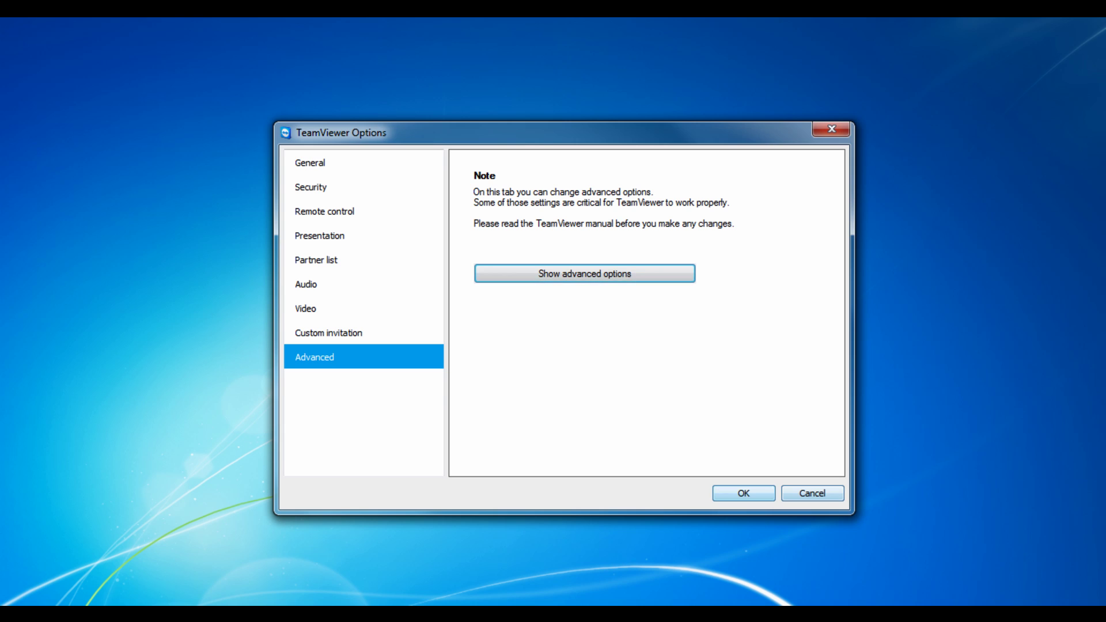
key(Return)
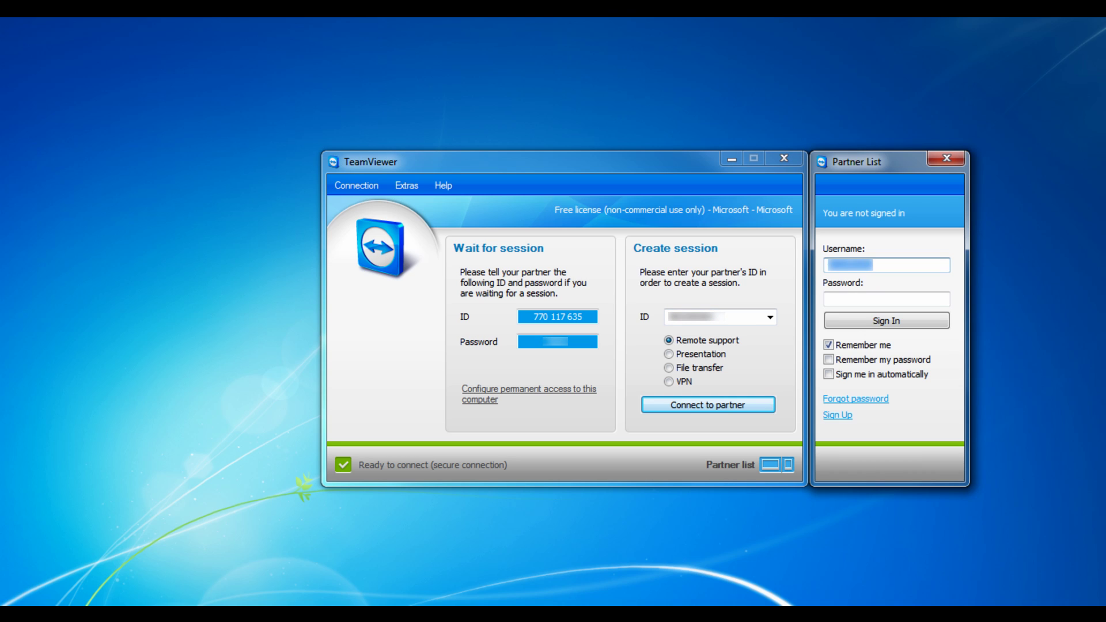
Sign in to the partner list with the remembered username by entering the account password
key(Tab)
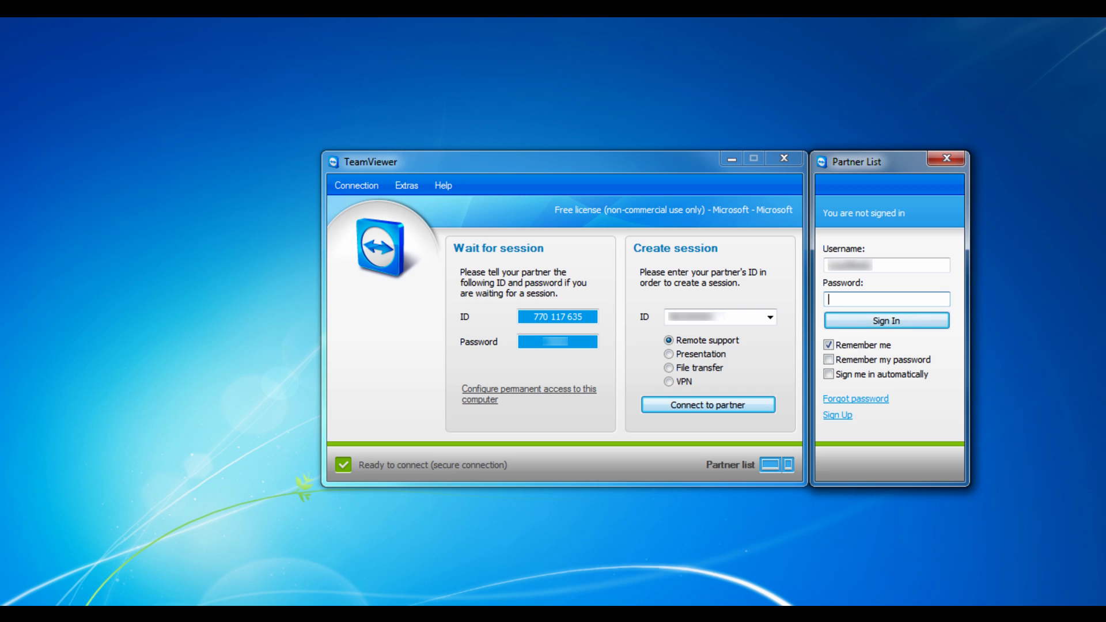
text(**********)
key(Return)
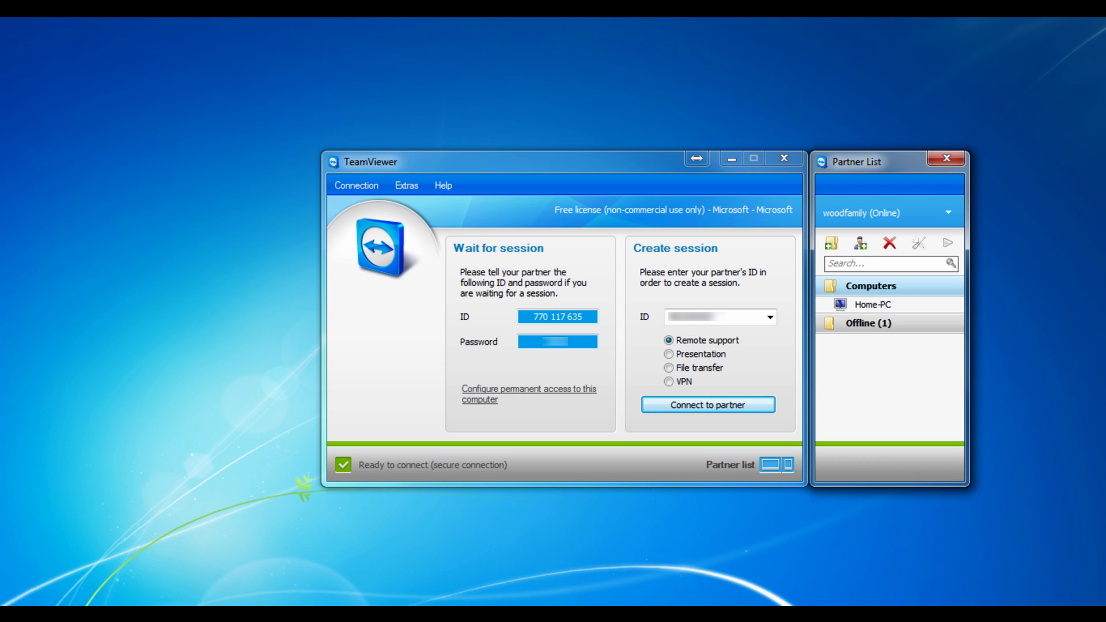
Expand the Offline group in the partner list and start a remote control session with Home-PC
click(872, 304)
click(868, 323)
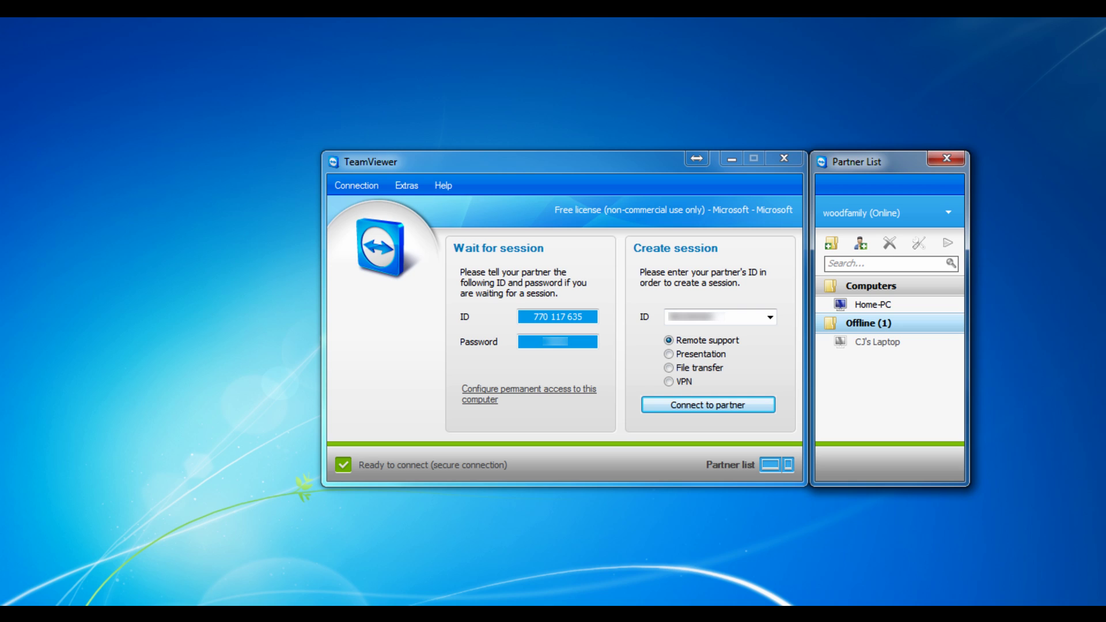
click(872, 304)
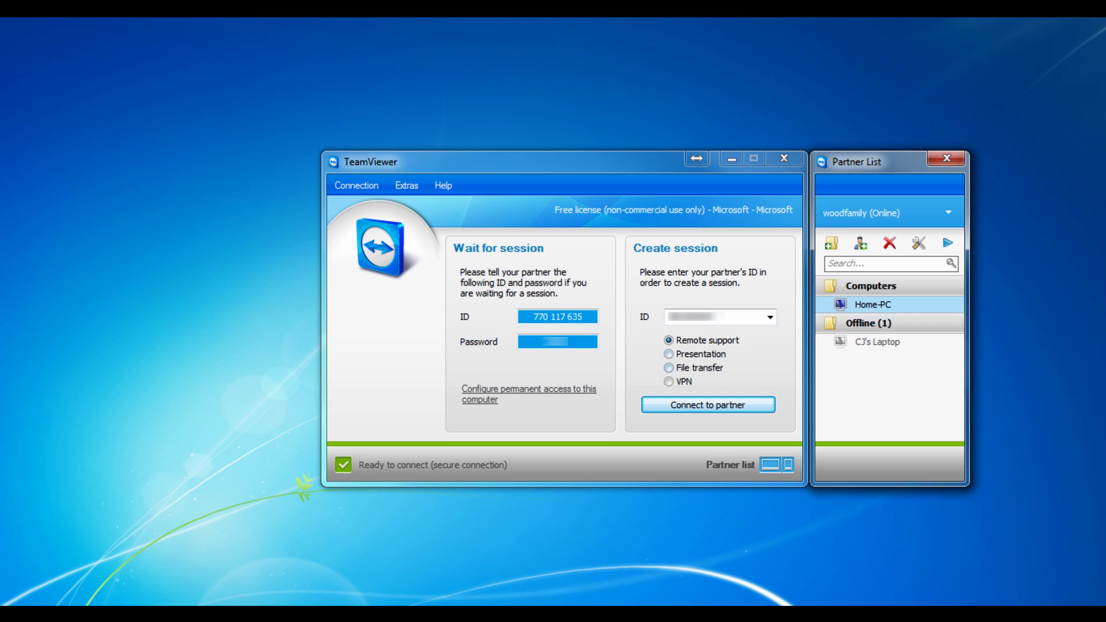
click(948, 243)
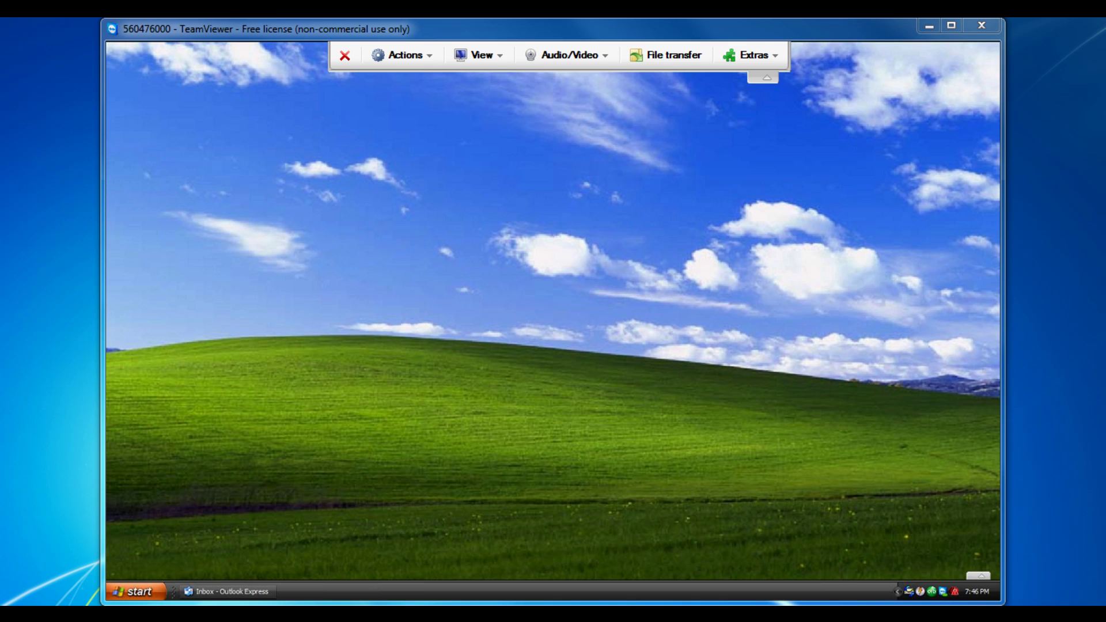
Check the session's extra functions and the file transfer window, and close that window again
click(750, 55)
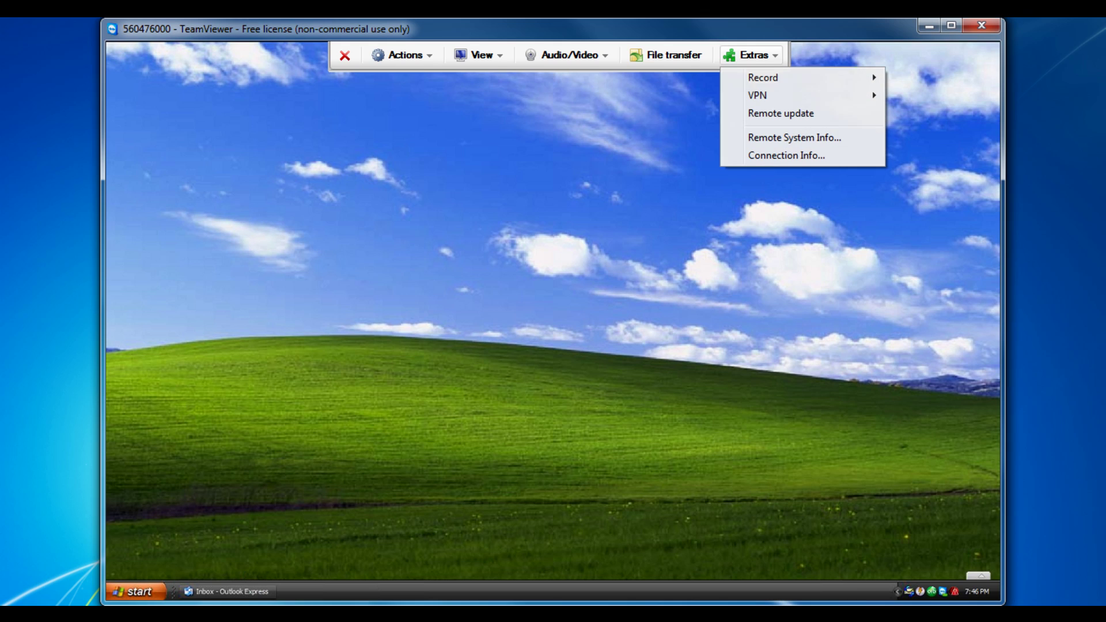
mouse_move(801, 77)
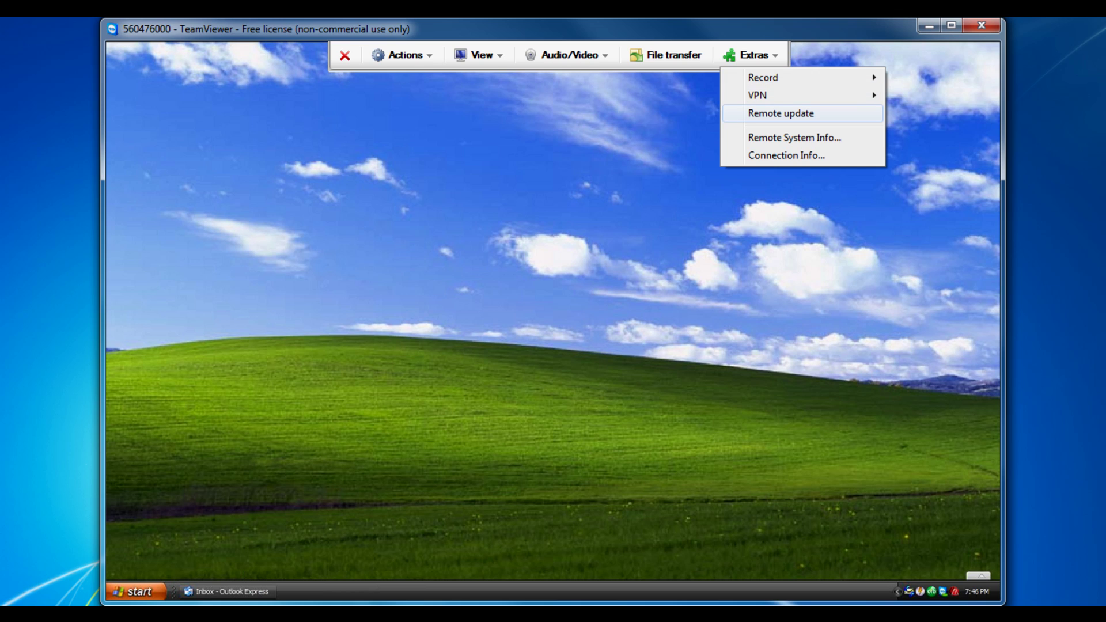
click(666, 55)
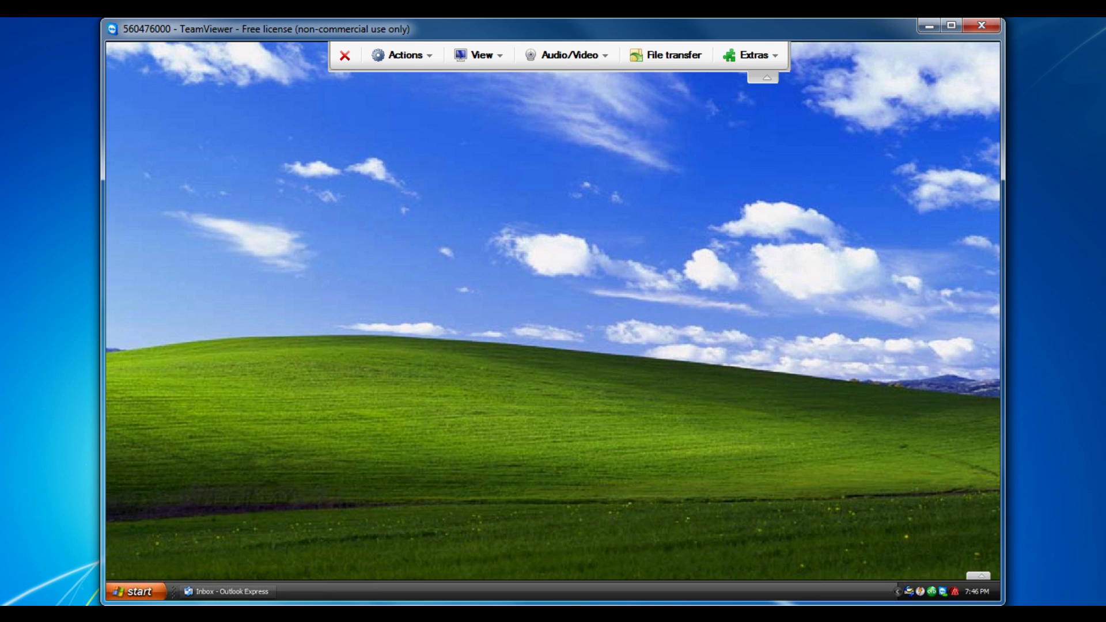
click(666, 55)
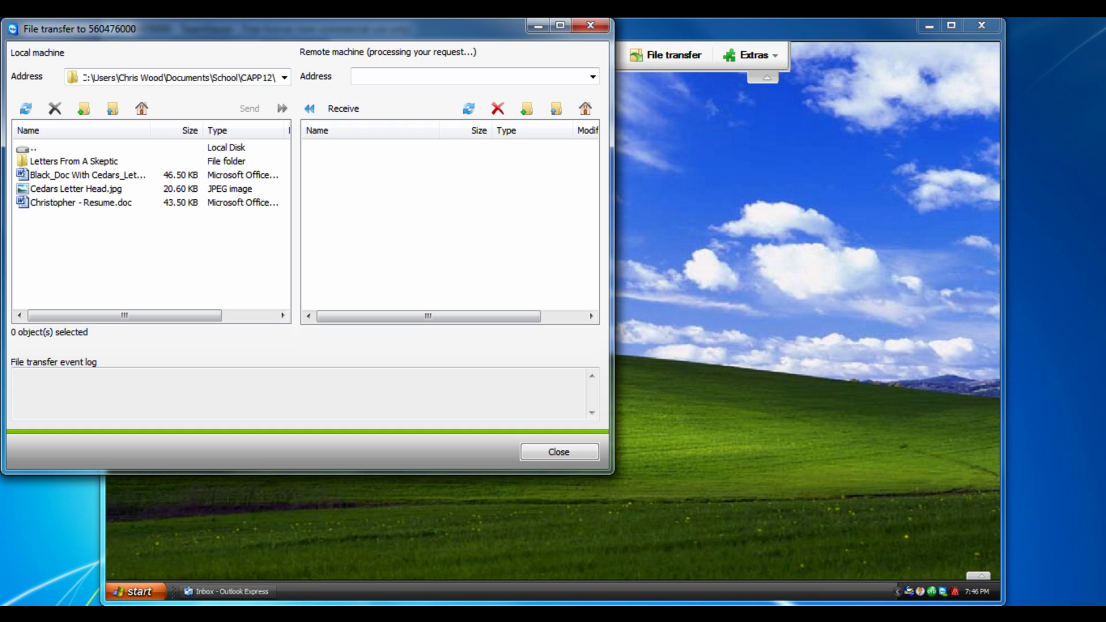
drag(306, 28, 364, 87)
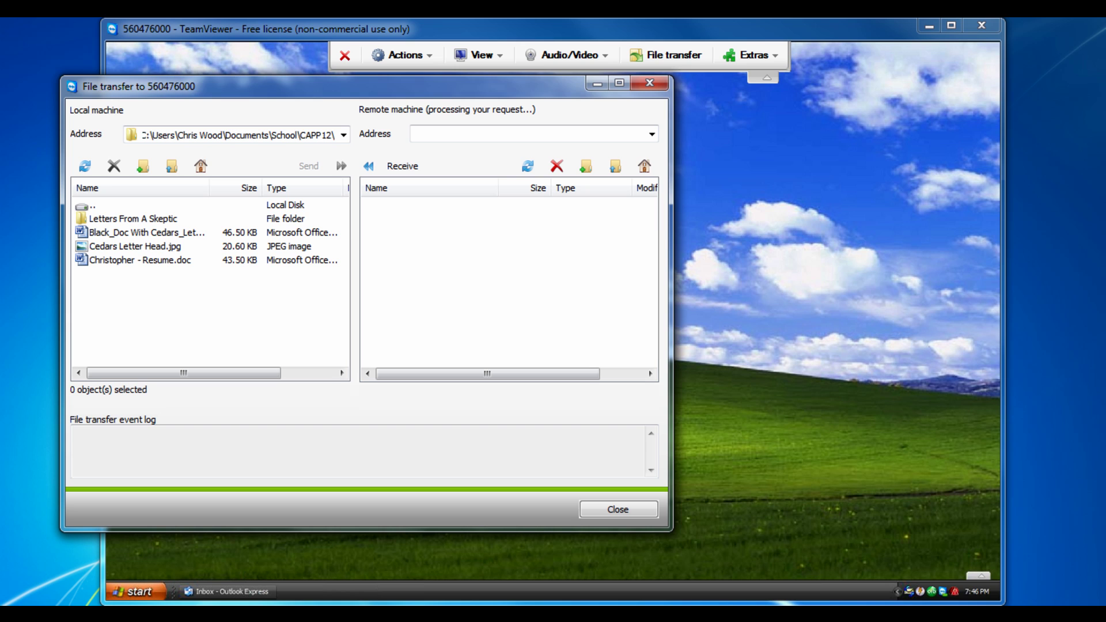
click(649, 83)
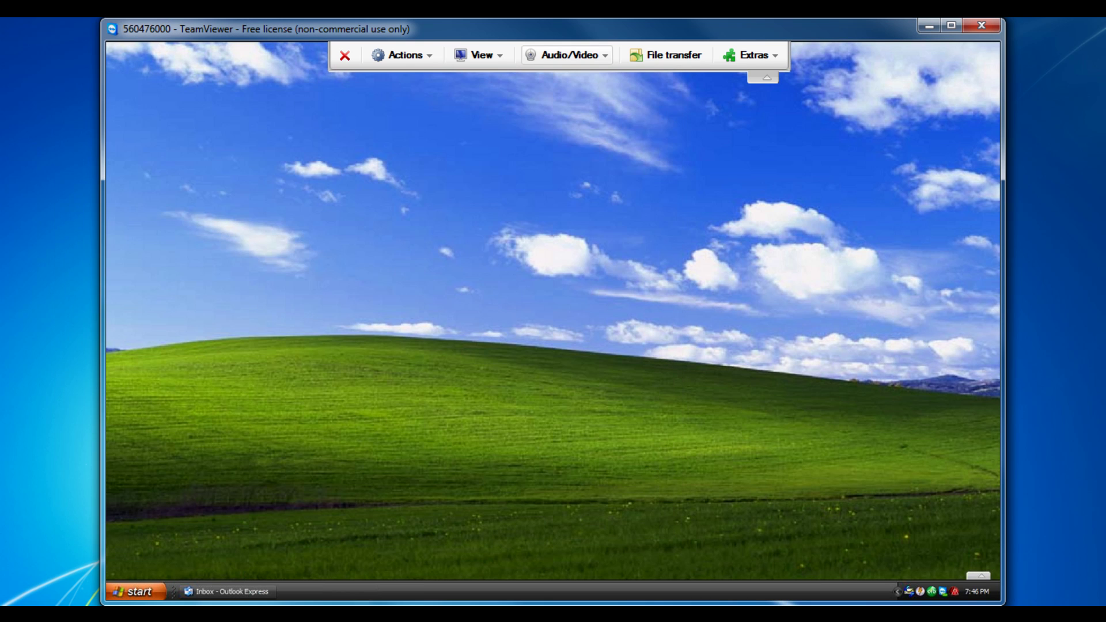
Review the session's audio/video options and remote actions, including the remote reboot choices
click(567, 55)
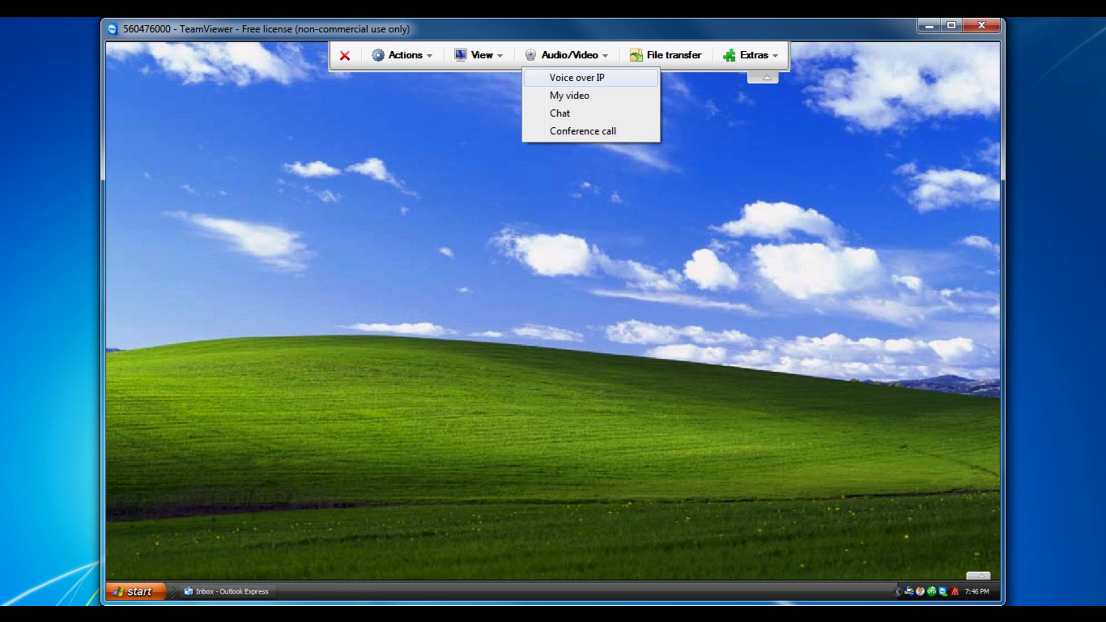
click(482, 54)
mouse_move(530, 77)
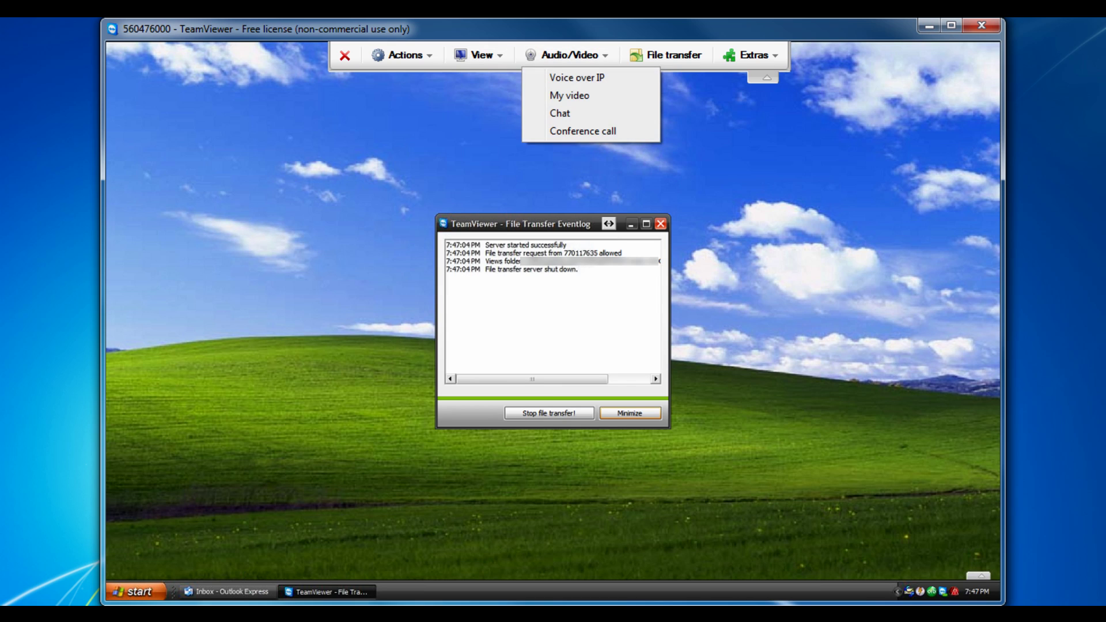
key(Escape)
click(402, 55)
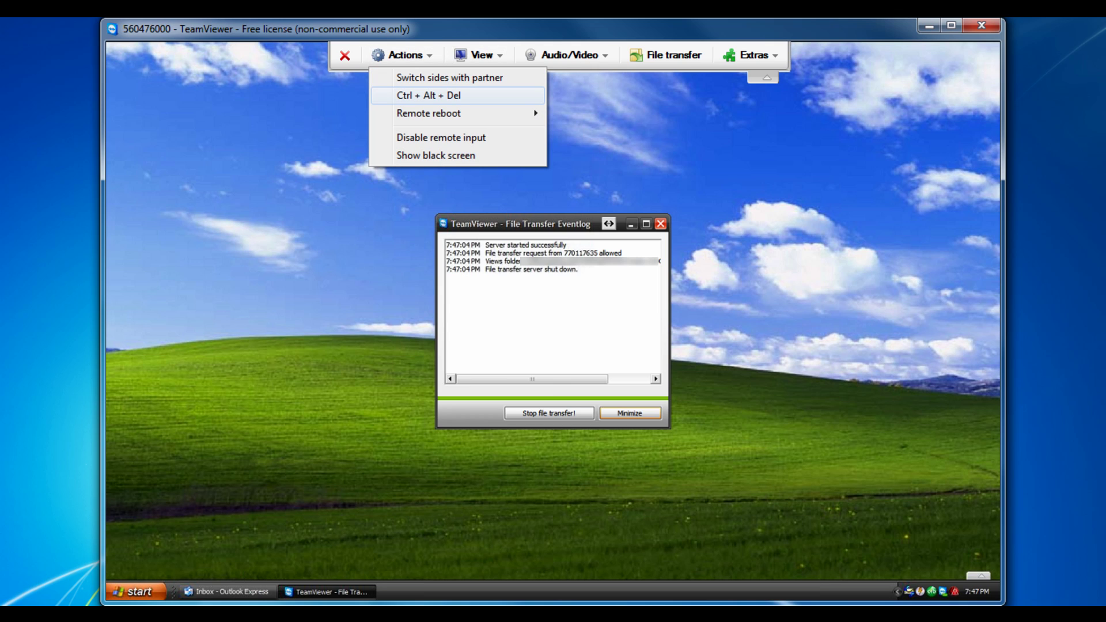
mouse_move(428, 113)
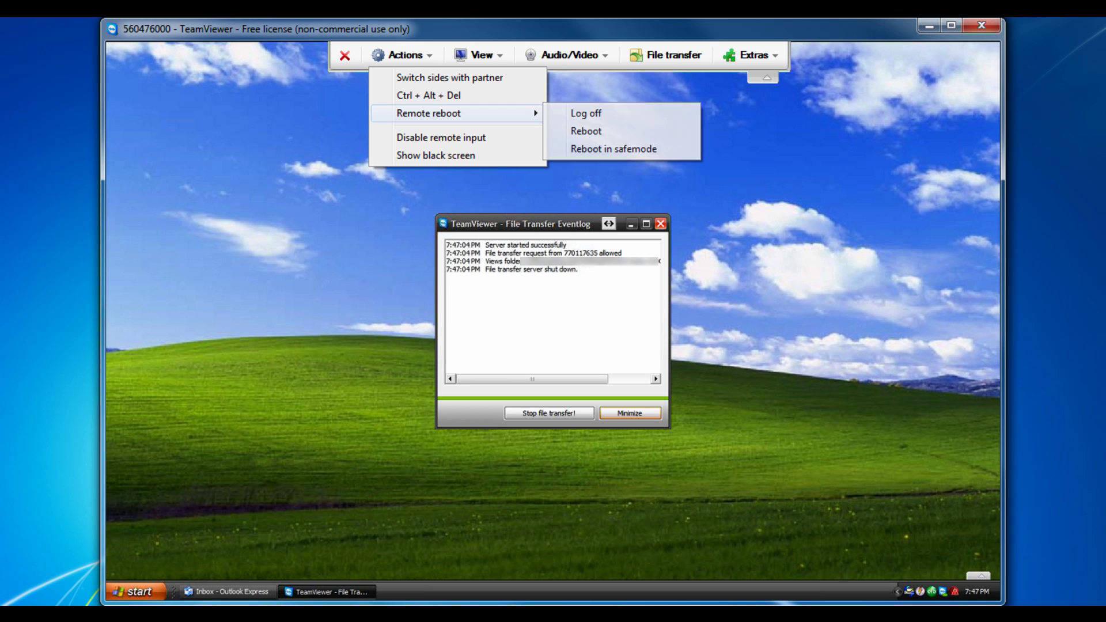
key(Escape)
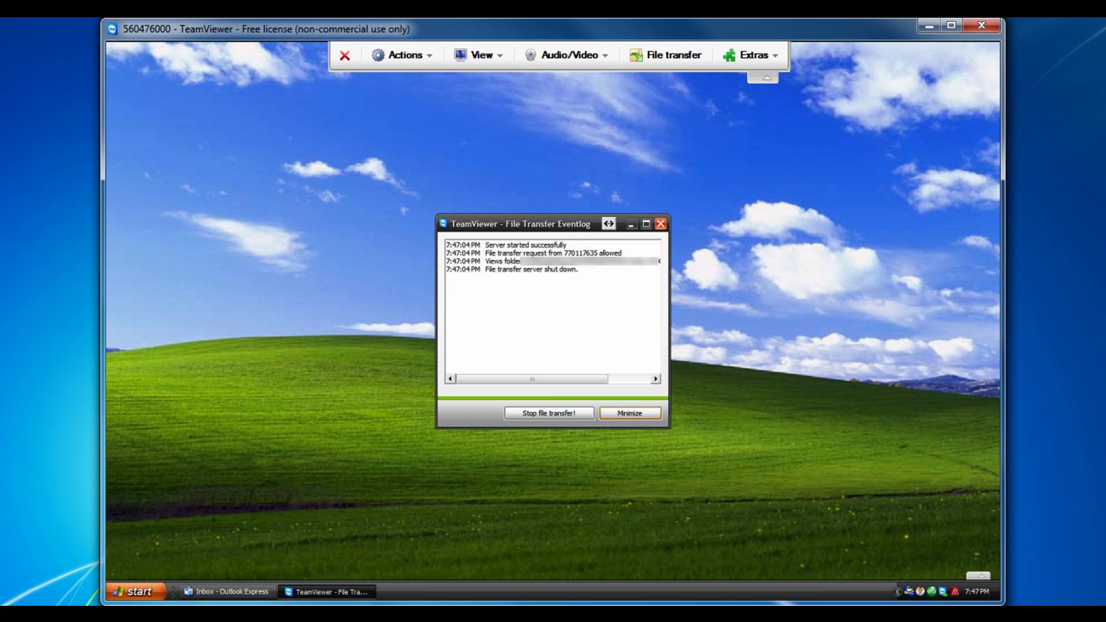
Close the File Transfer Eventlog on the remote computer and end the remote session
click(660, 223)
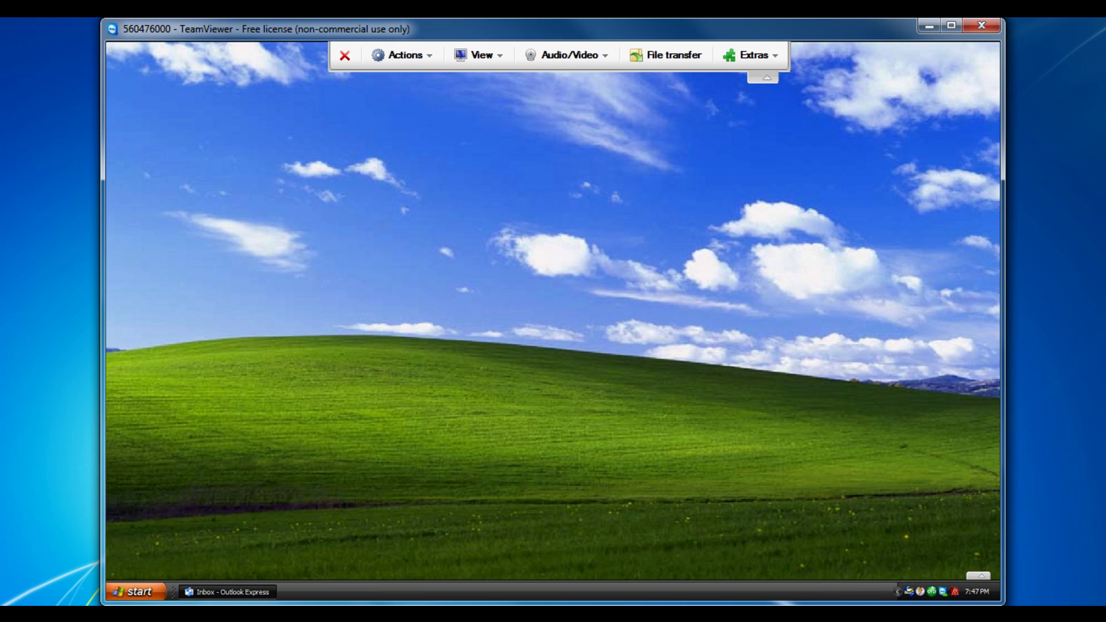
key(super)
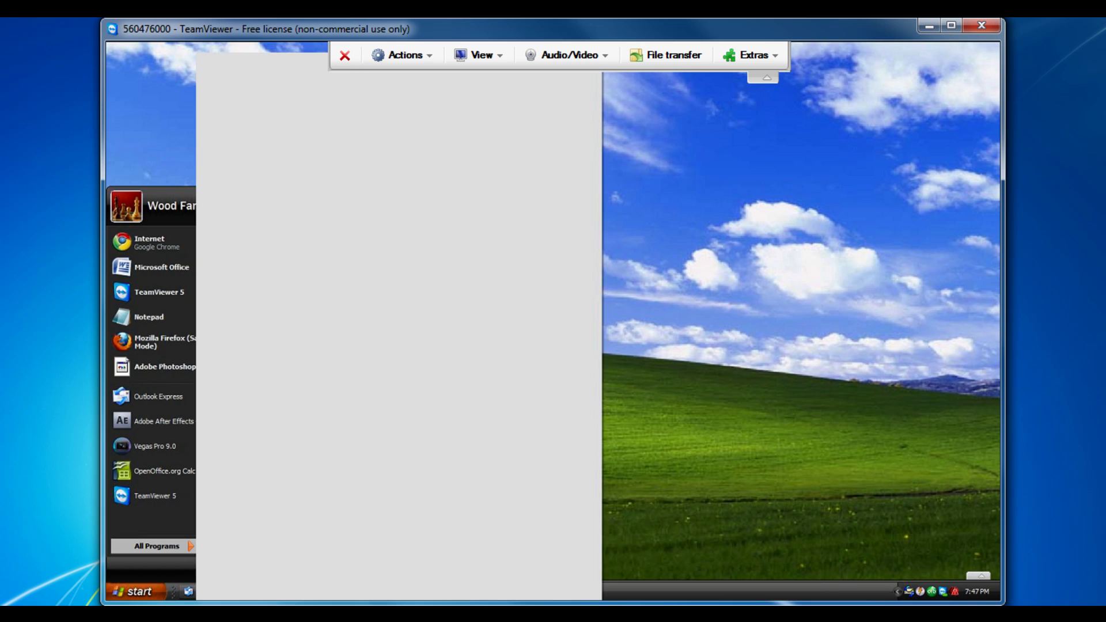
key(Escape)
key(Escape)
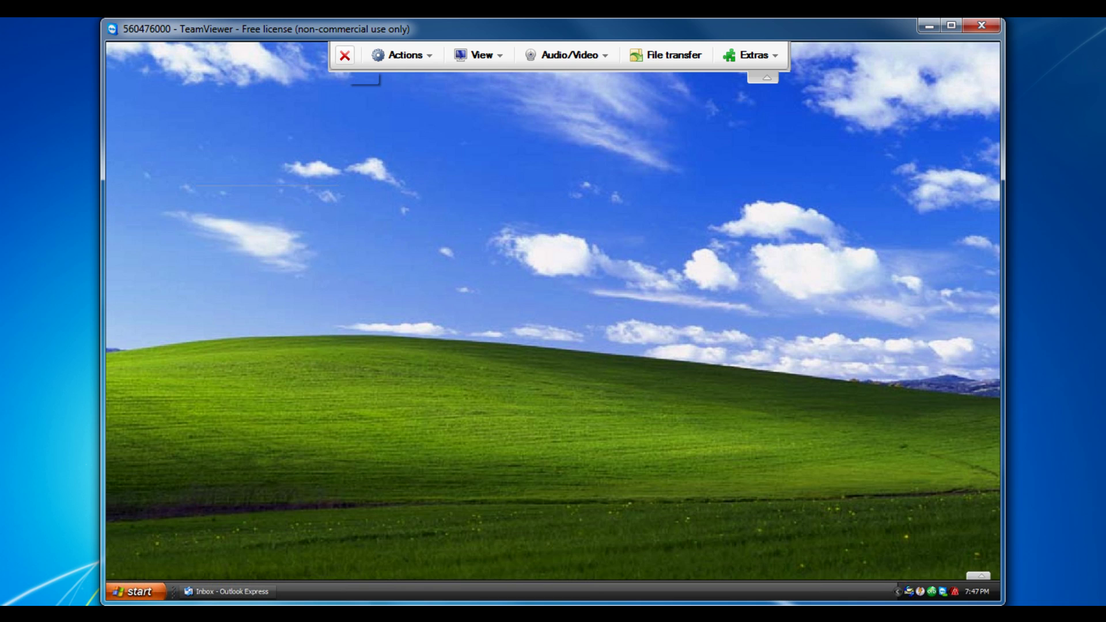
click(345, 55)
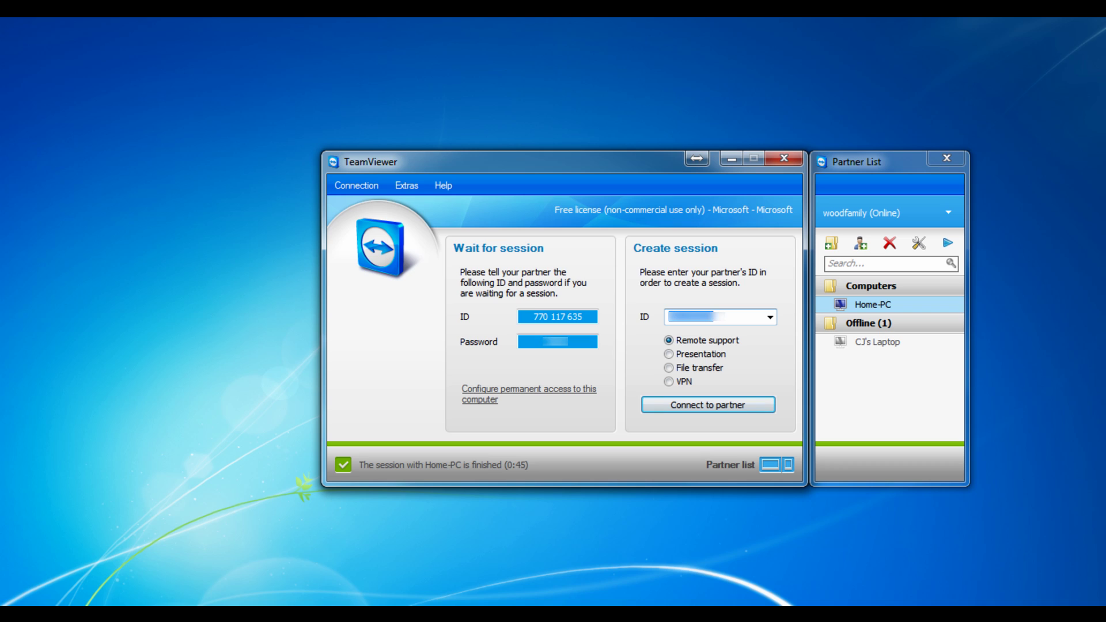
Connect for remote support using a previously used partner ID, log on with the prefilled session password, and close the session
click(714, 317)
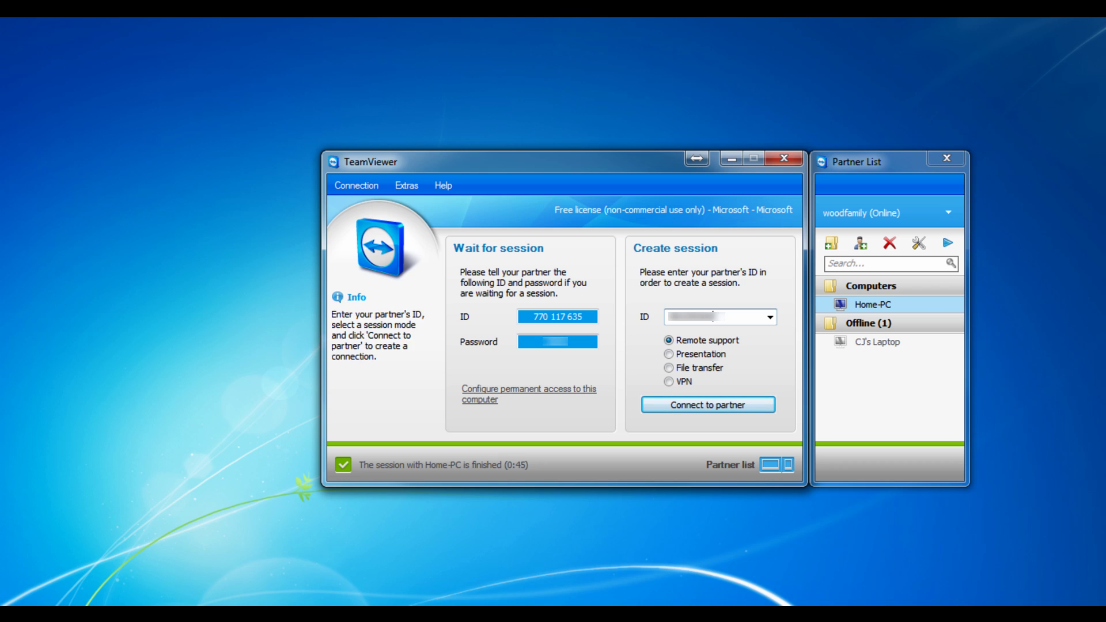
click(707, 405)
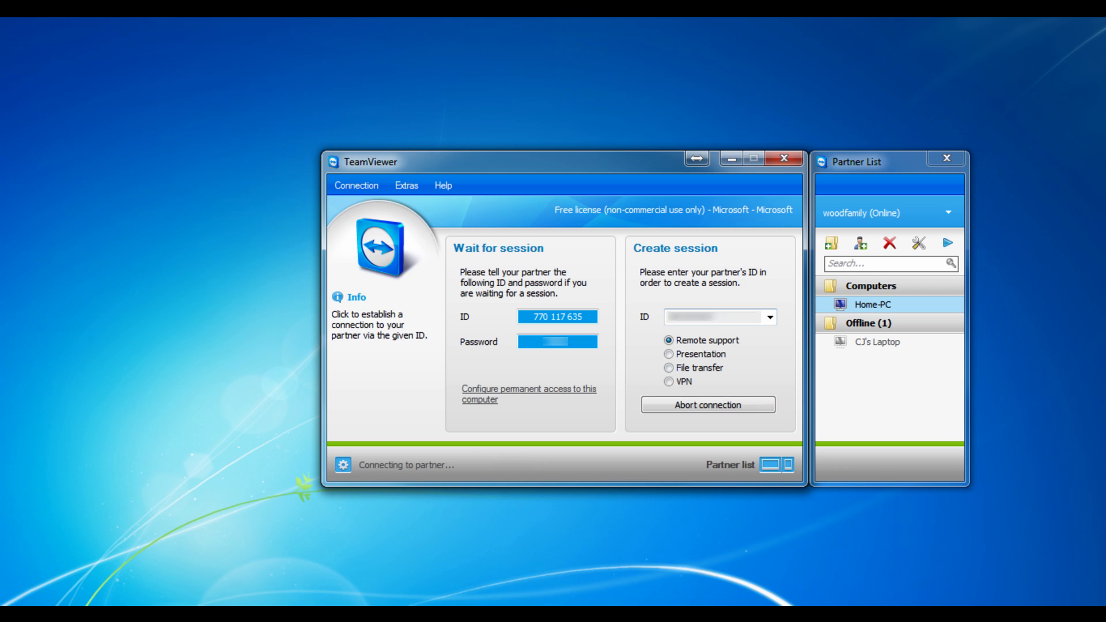
click(769, 317)
click(692, 341)
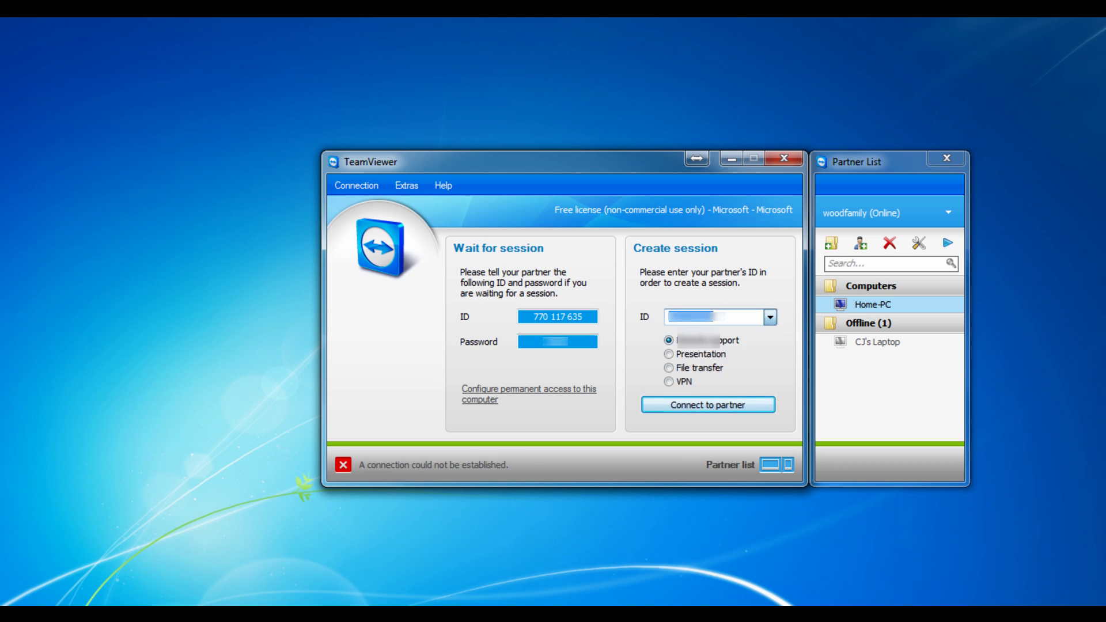
click(708, 405)
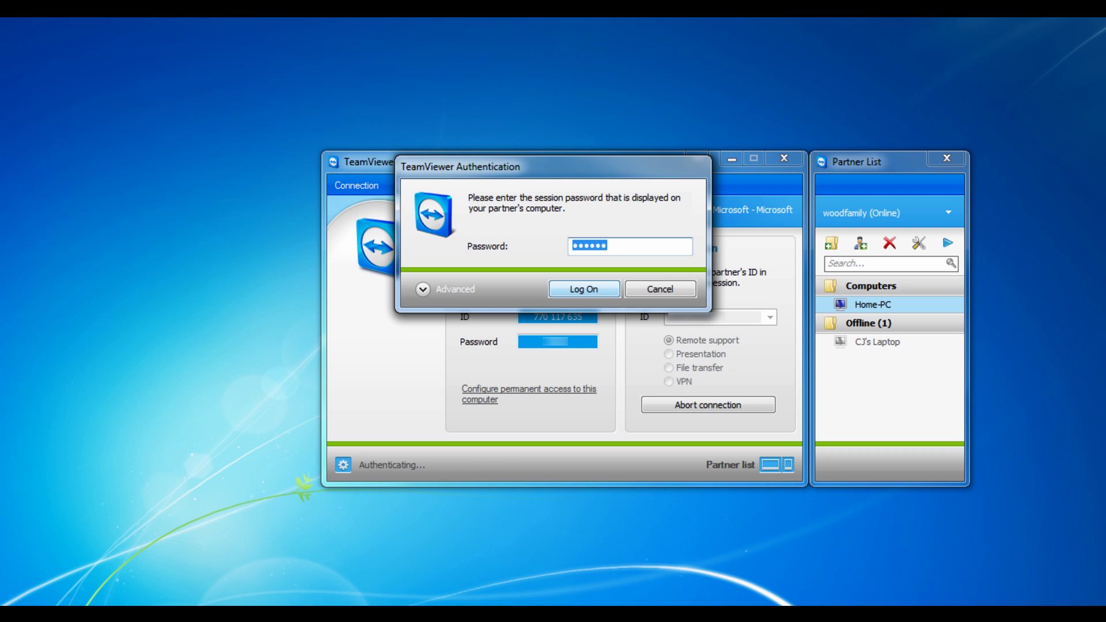
key(Return)
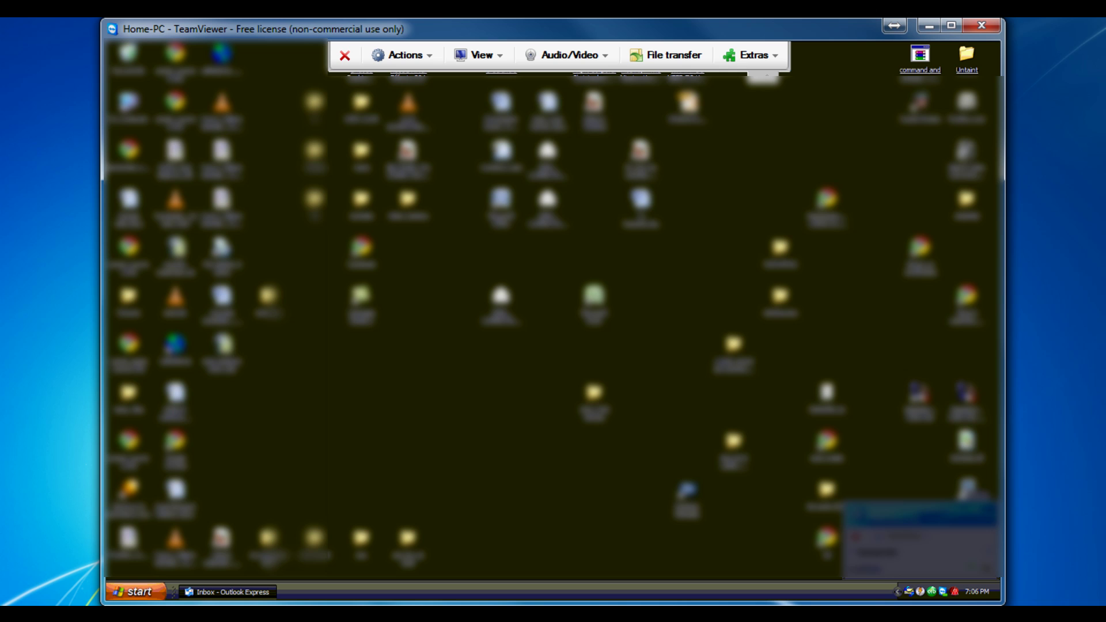
click(982, 25)
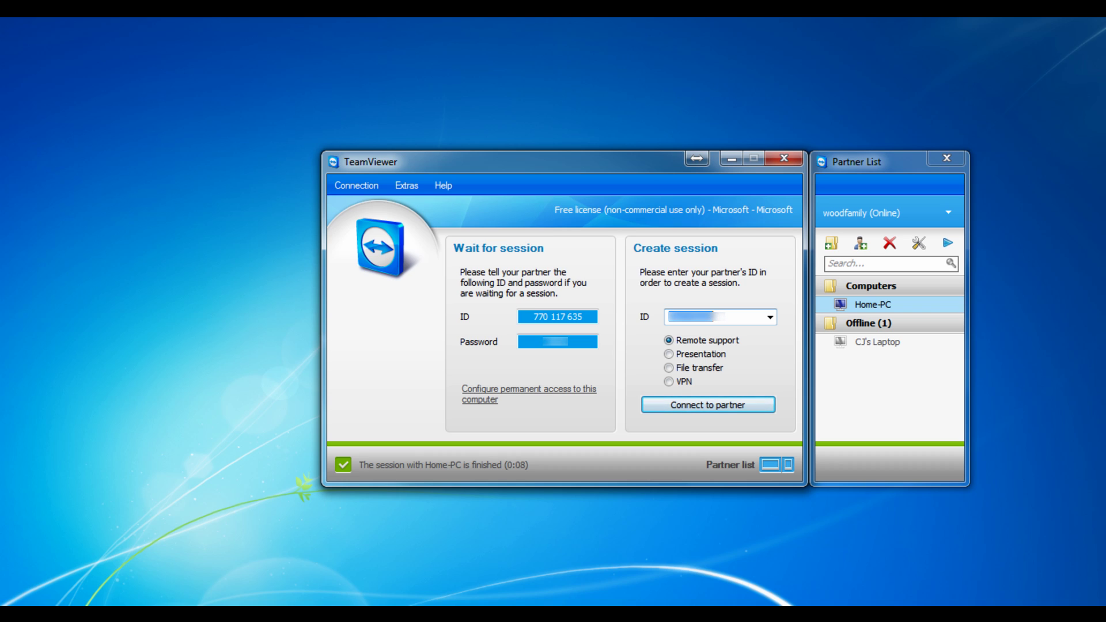
Check this computer's own ID and the options available for its session password
drag(533, 316, 566, 316)
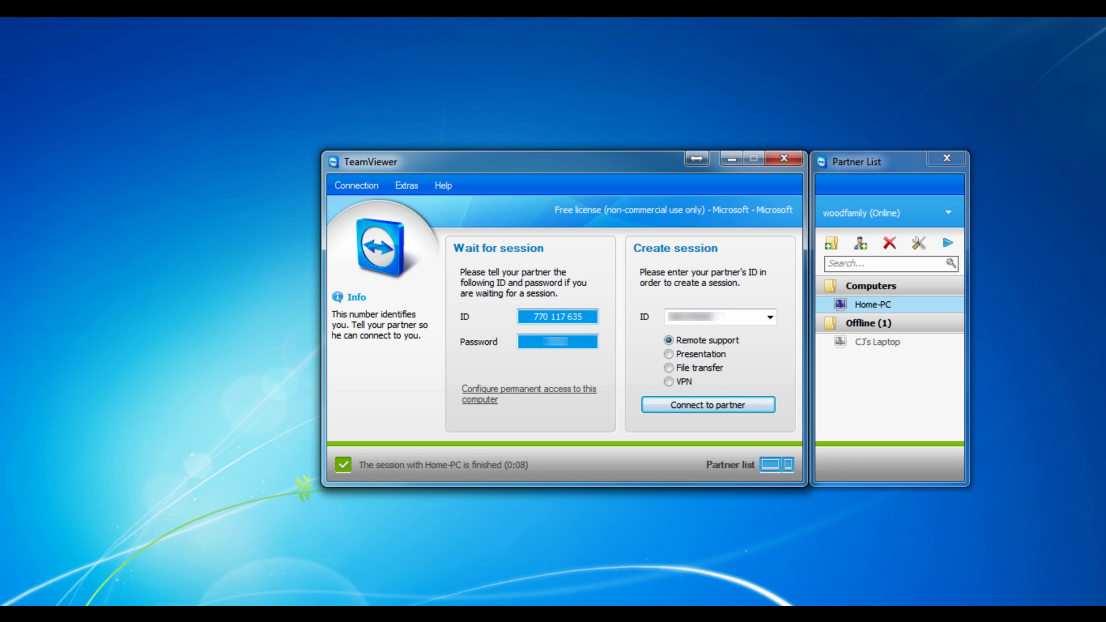
right_click(571, 348)
right_click(561, 343)
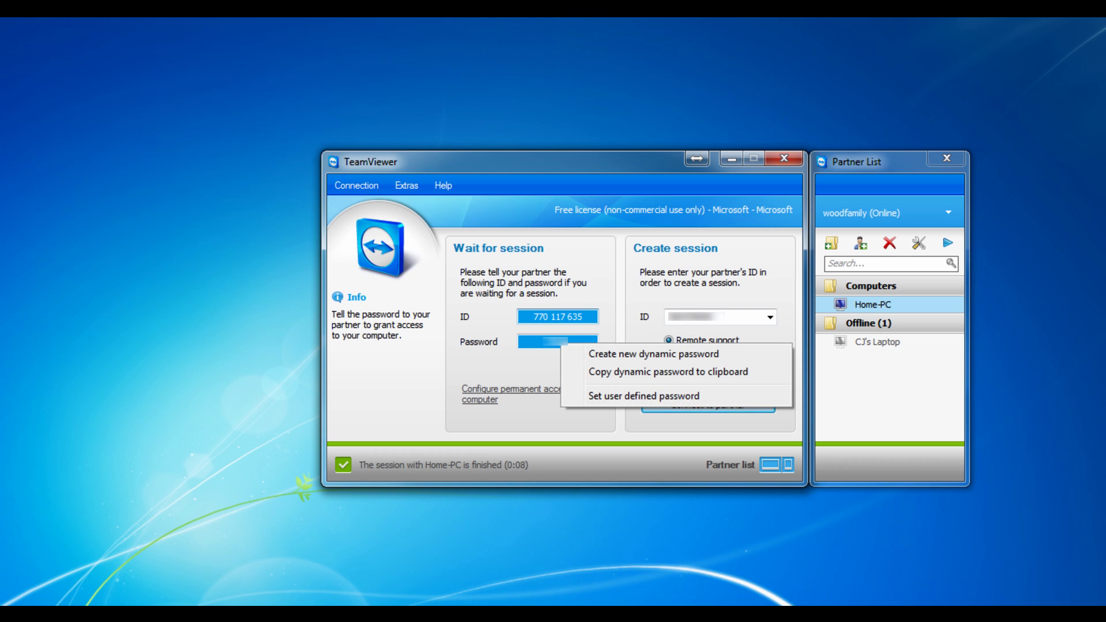
click(558, 317)
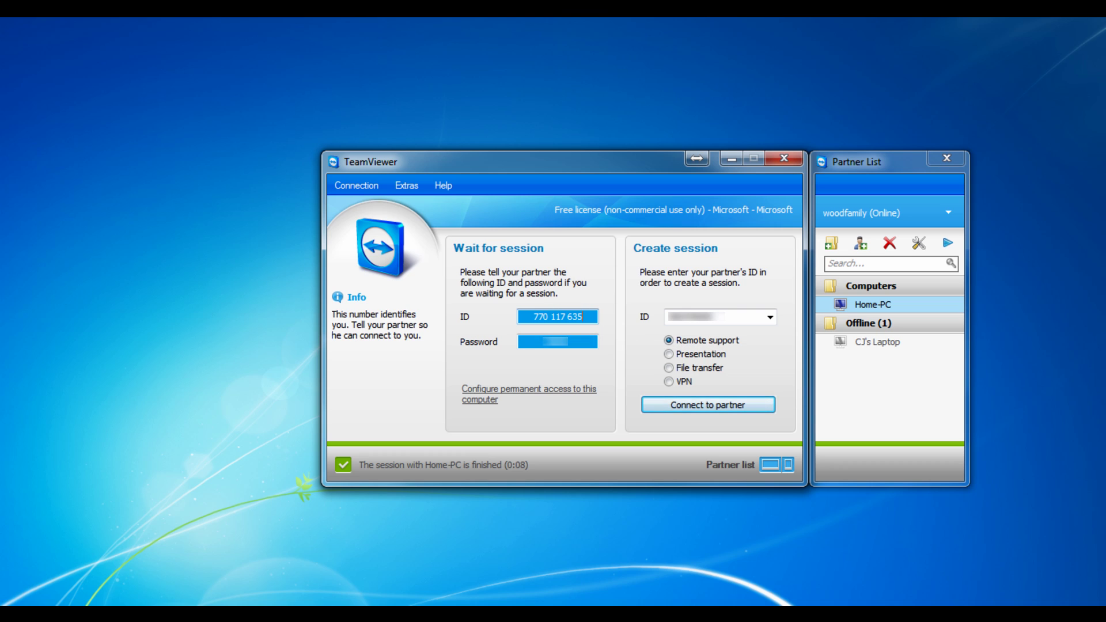